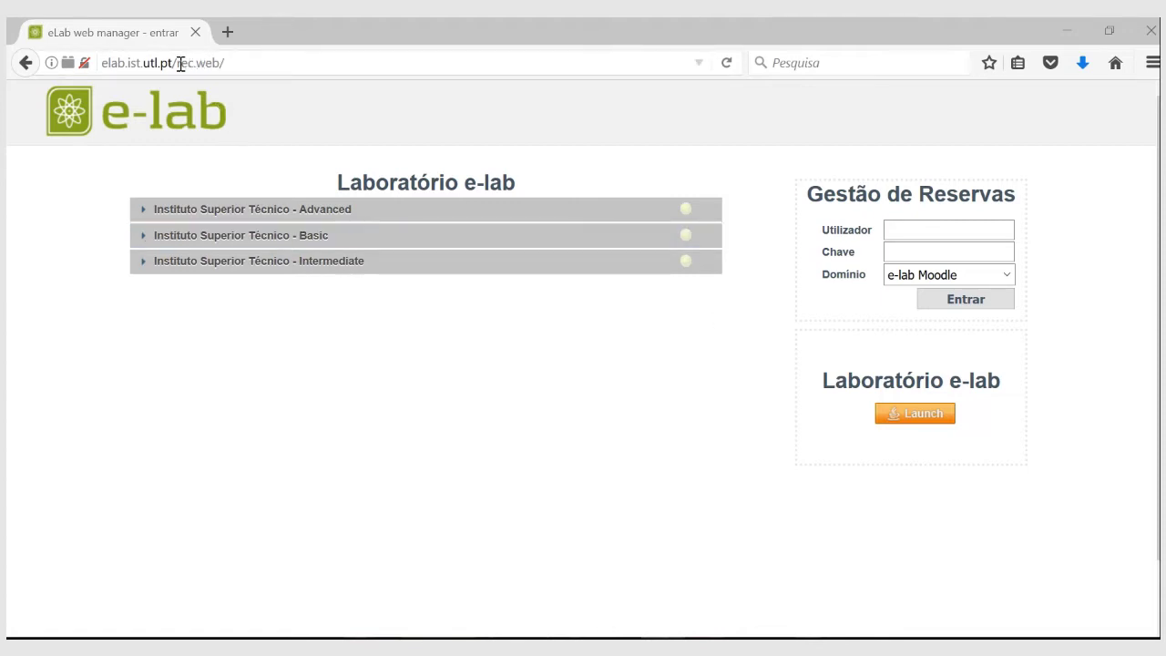
drag(177, 62, 100, 63)
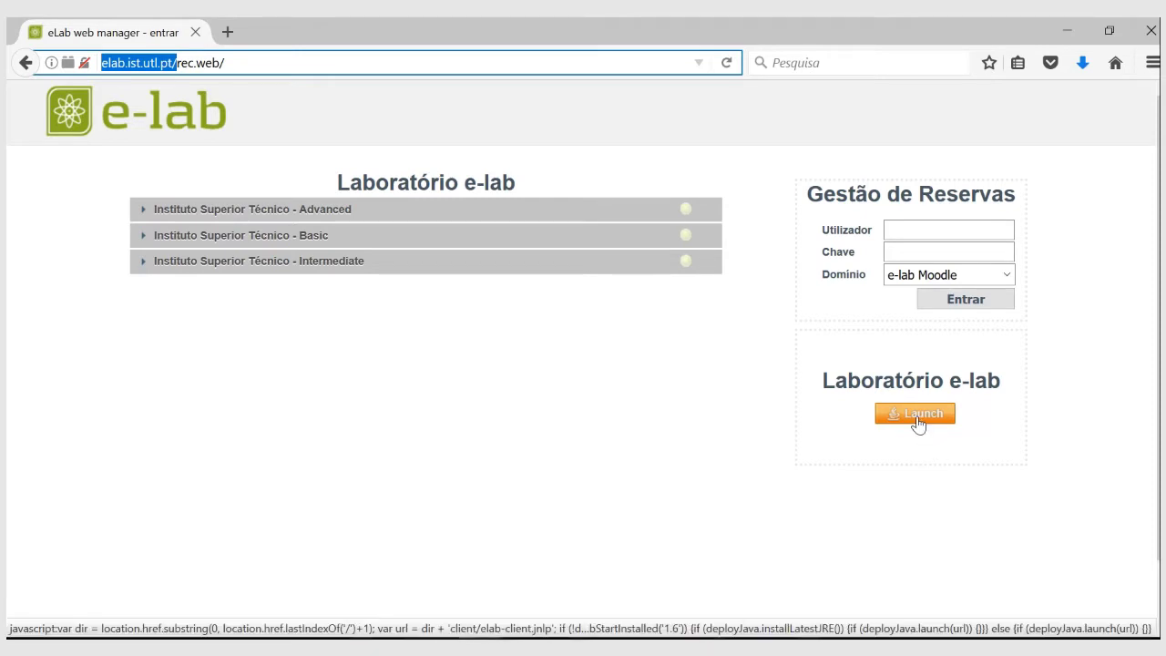
Launch the e-lab client through Java Web Start, accepting the risk, to reach its login dialog.
click(918, 423)
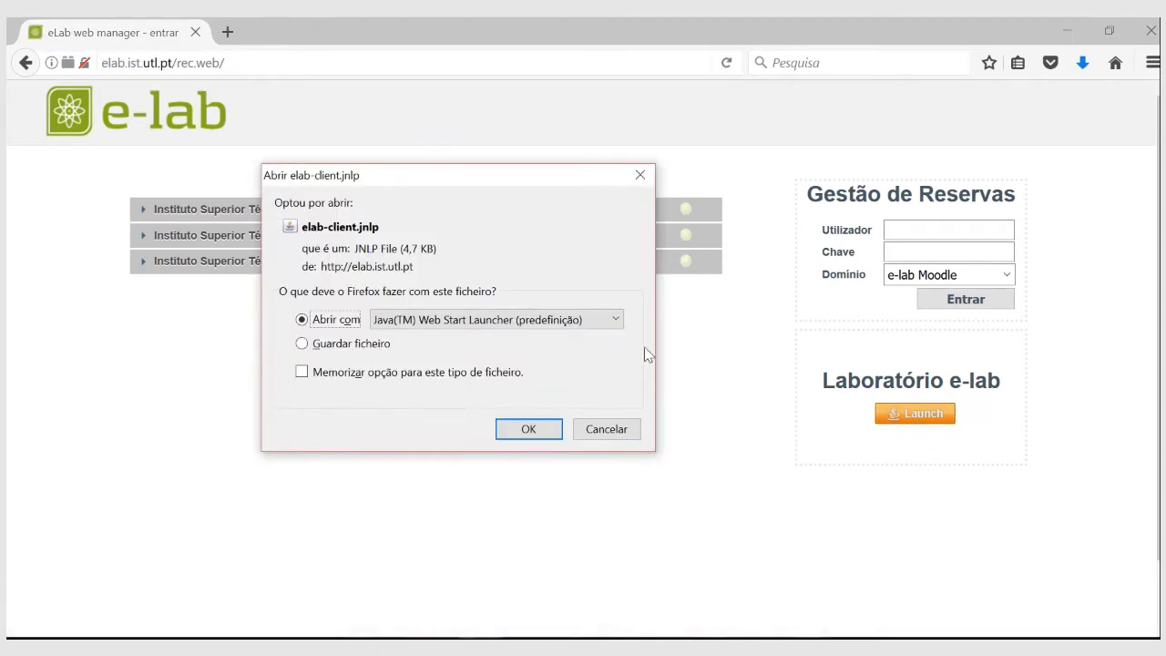
click(535, 429)
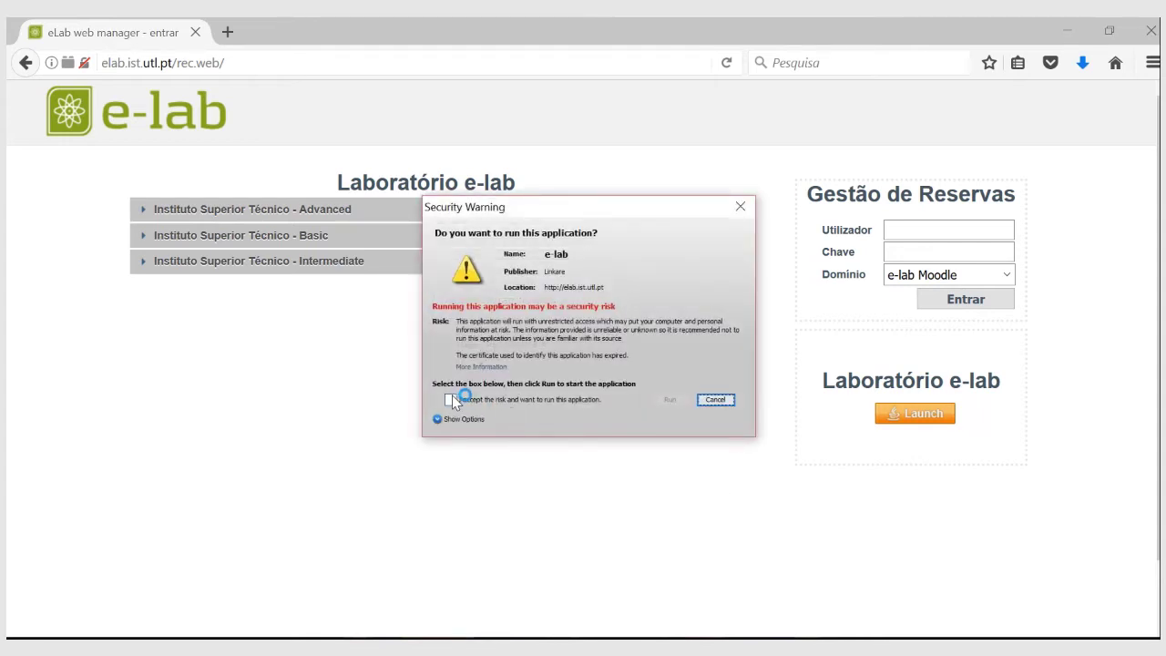
click(450, 399)
click(670, 401)
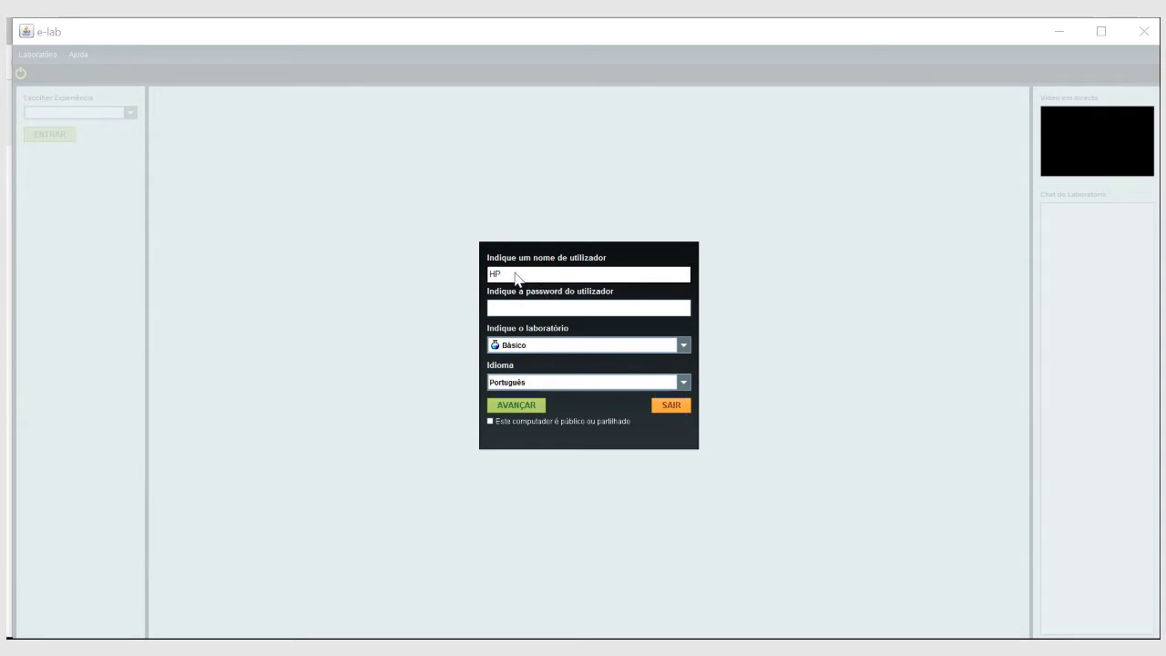
Replace the prefilled username with the user's name and log into the Básico laboratory.
key(BackSpace)
key(BackSpace)
click(591, 345)
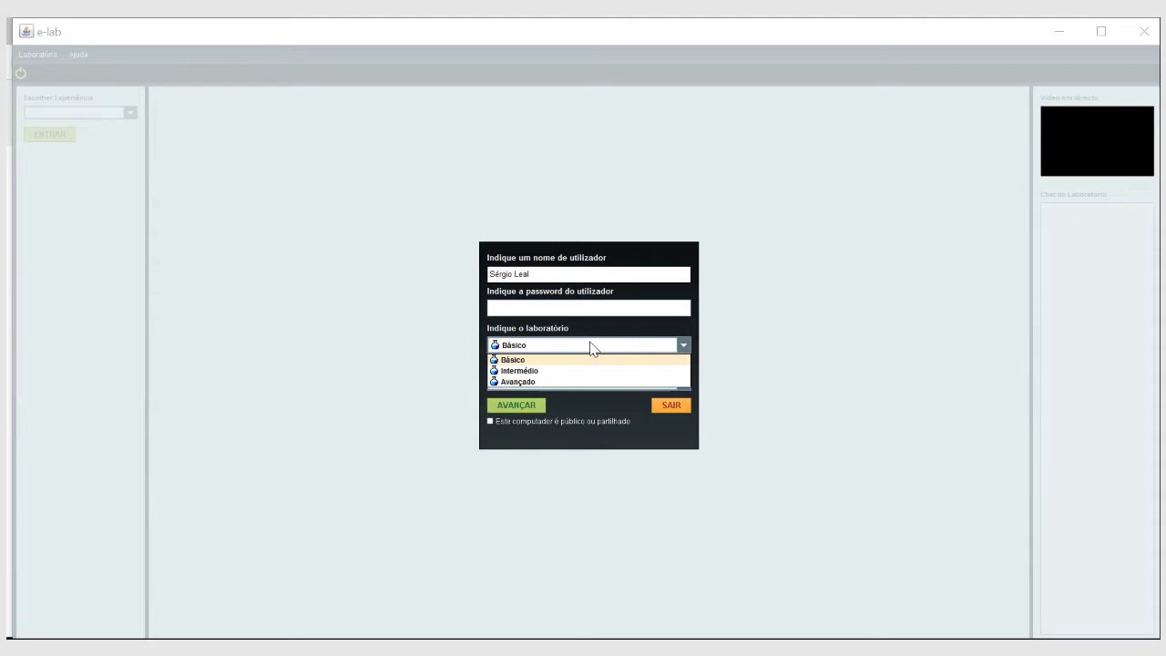
click(590, 345)
click(590, 345)
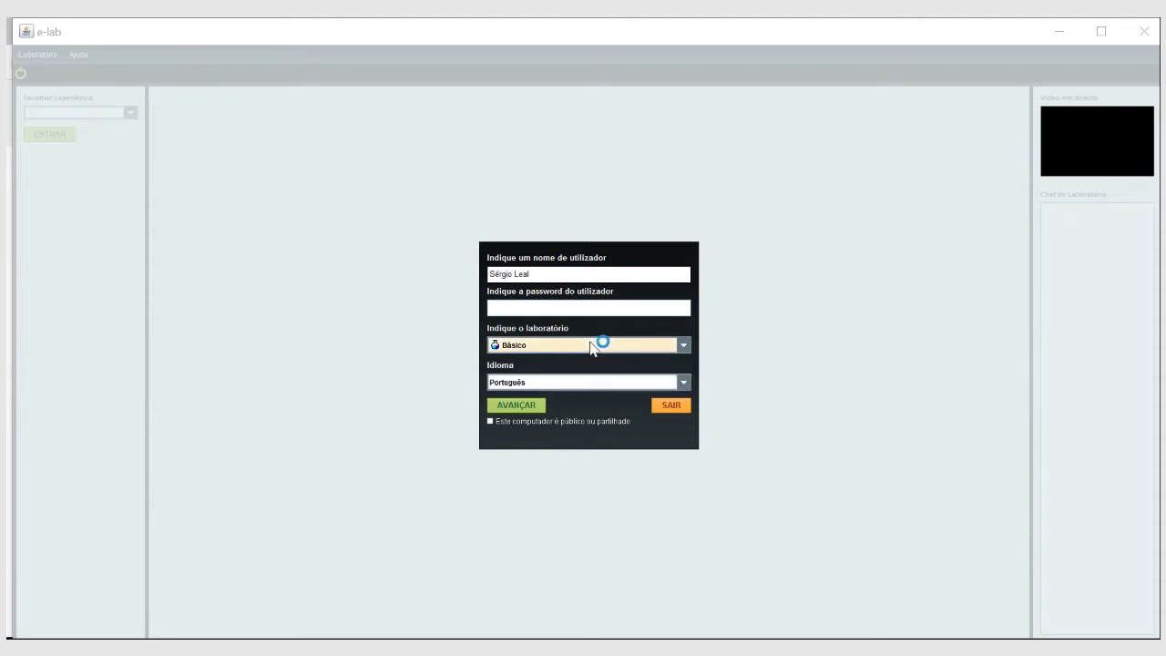
click(538, 409)
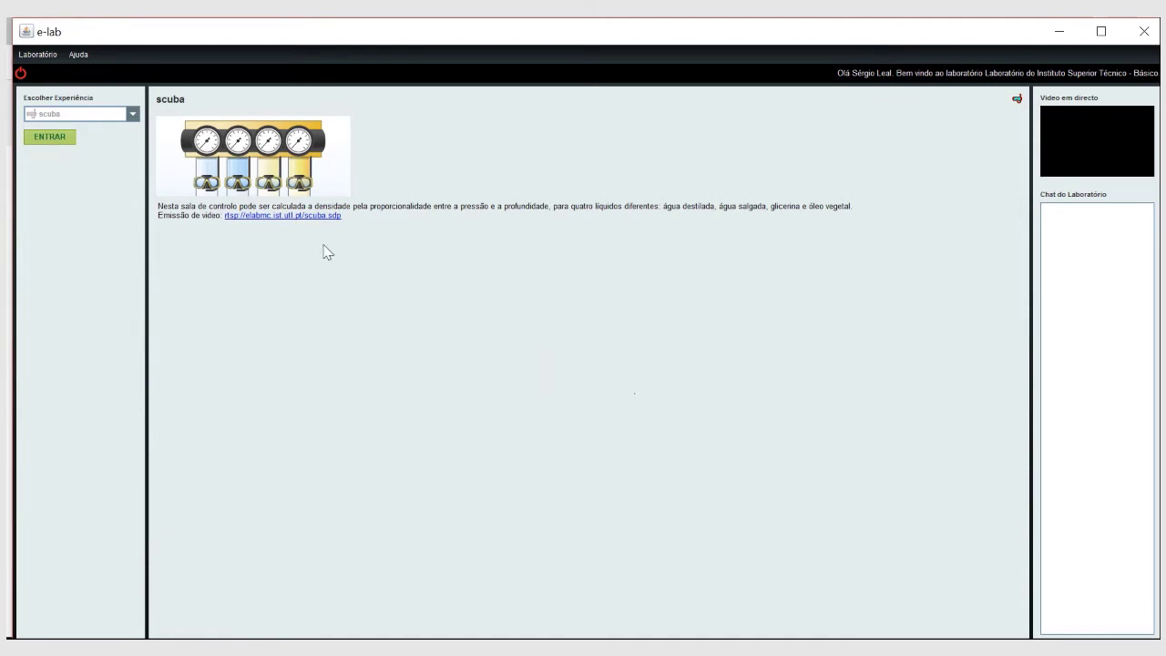
Pick Boyle-Mariotte from the Escolher Experiência list and enter the experiment.
click(135, 115)
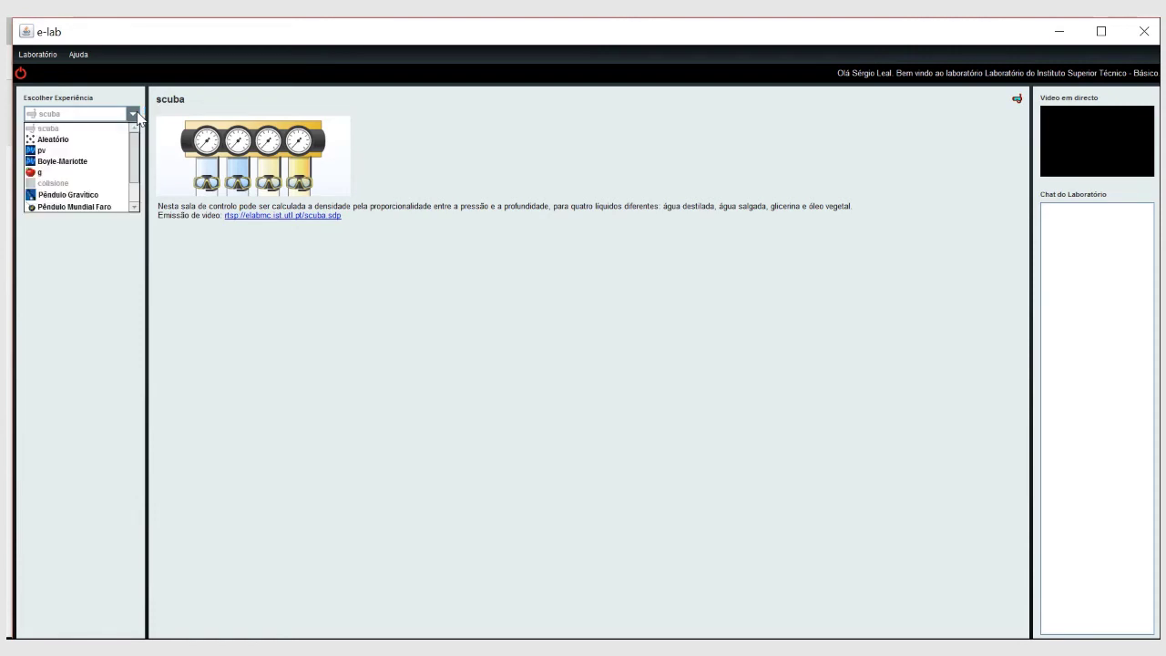
mouse_move(138, 164)
mouse_down()
mouse_move(136, 203)
mouse_move(136, 153)
mouse_up()
click(79, 164)
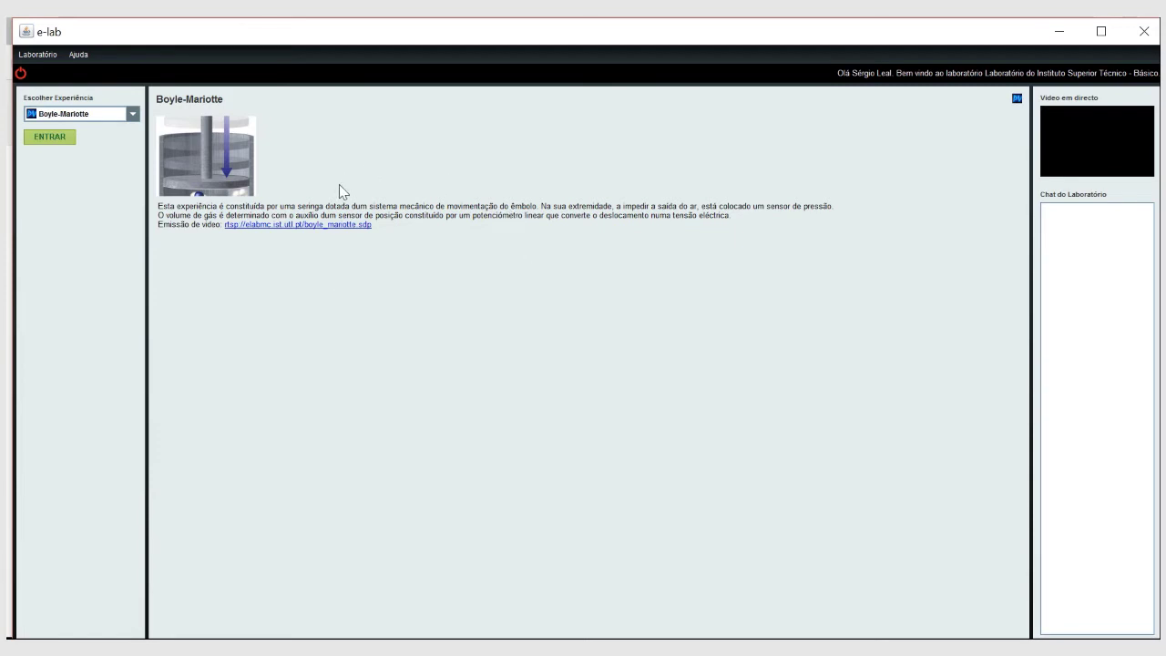
click(55, 141)
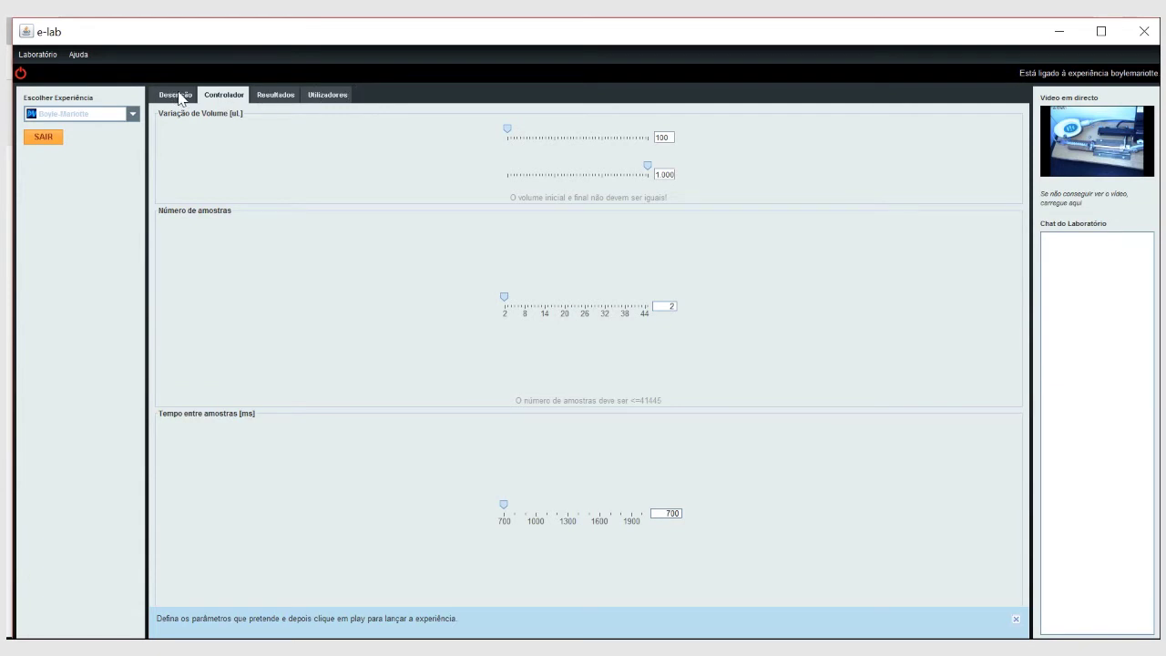
click(176, 96)
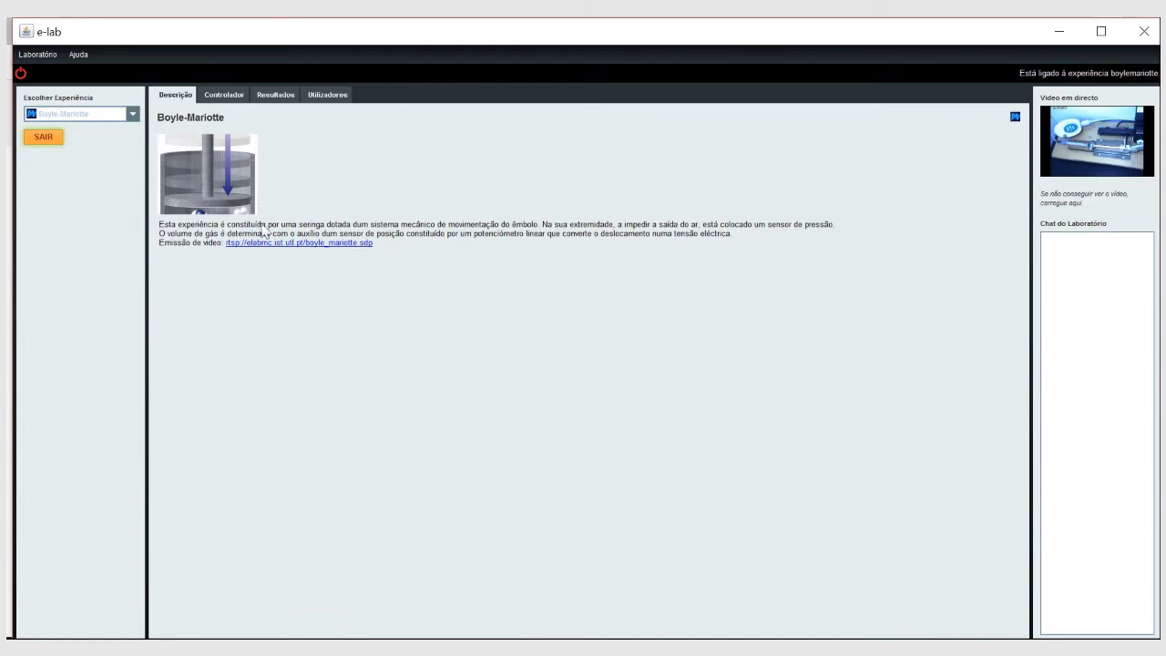
click(220, 101)
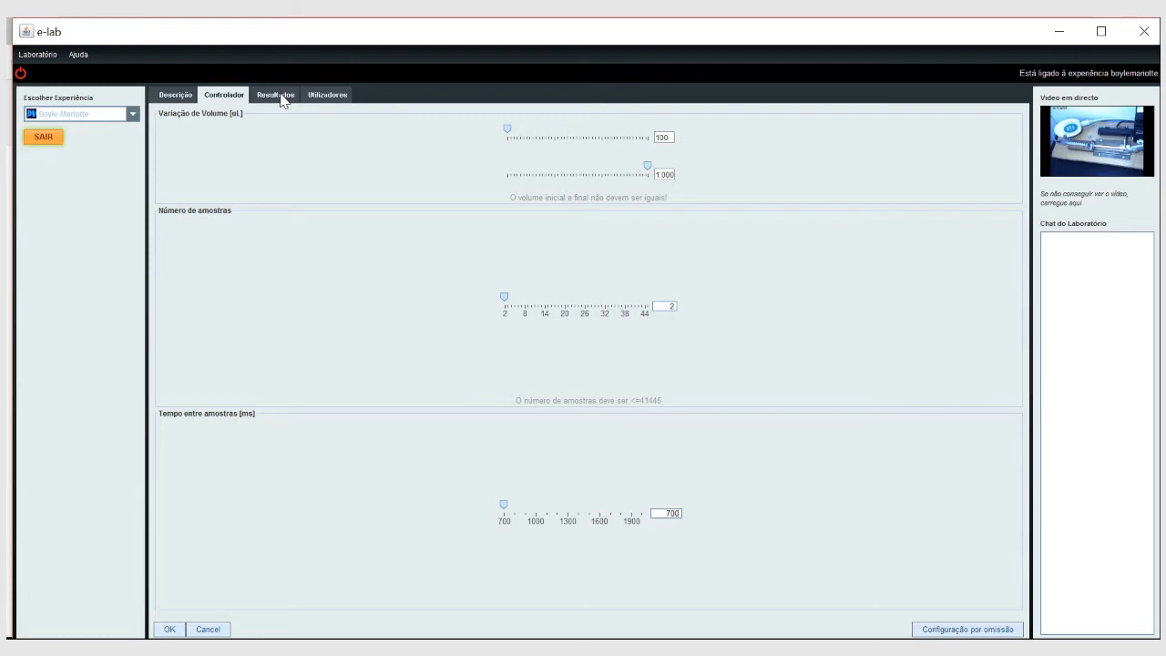
click(317, 96)
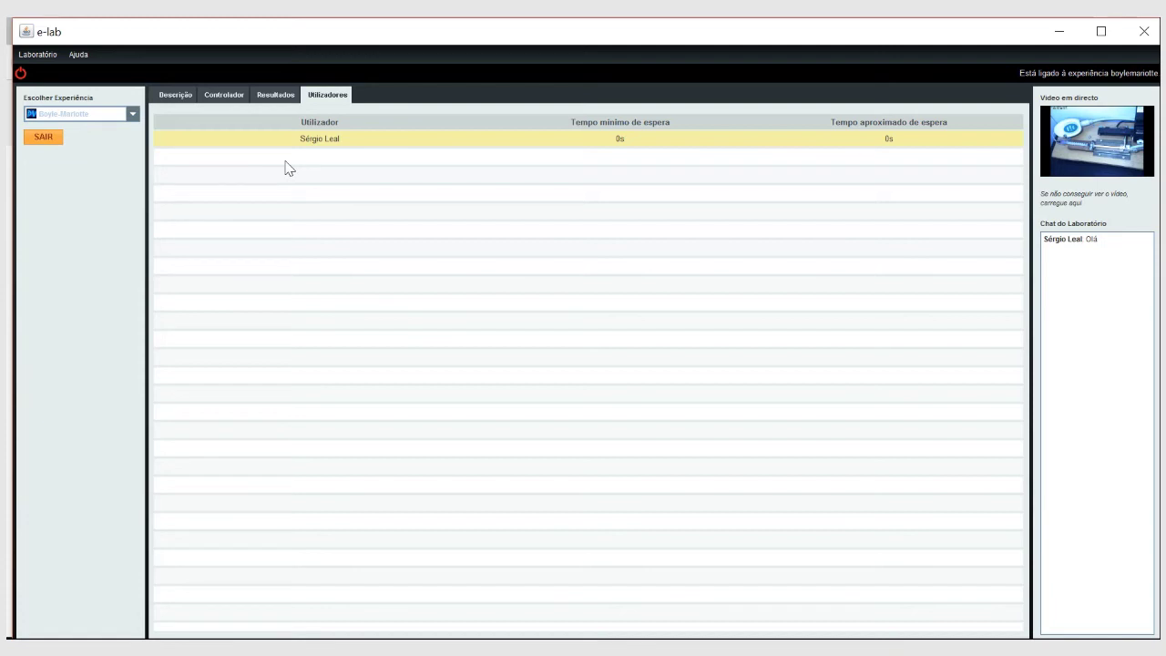
click(225, 96)
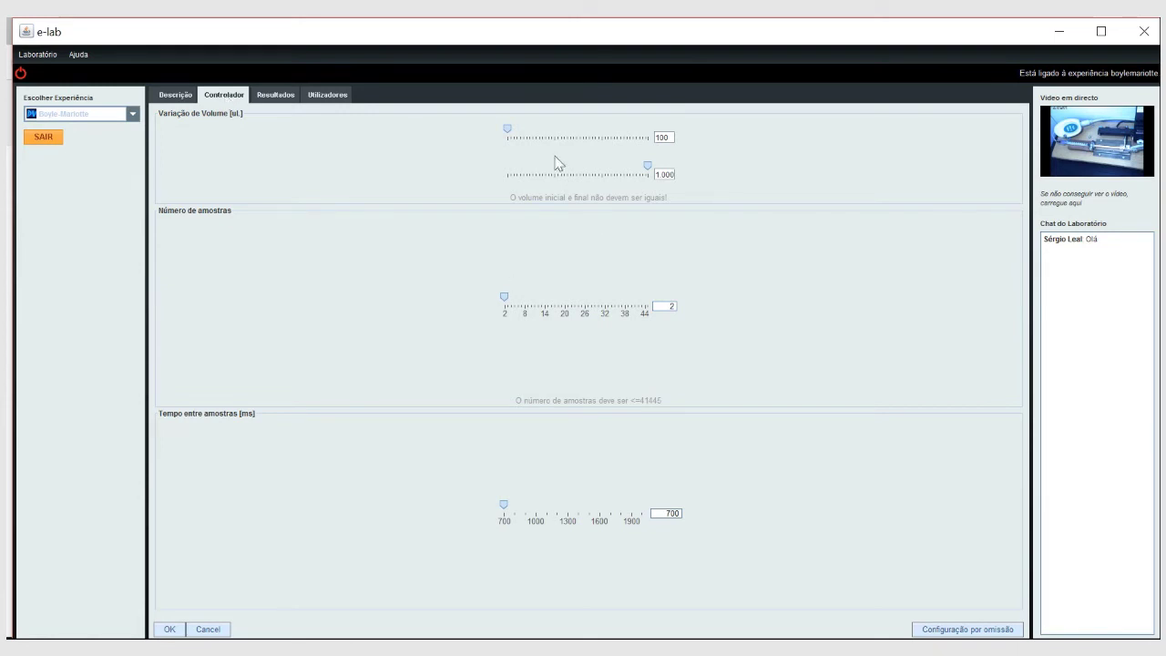
Request 23 samples 1044 ms apart with volume 100–1000 µL, confirm, and maximize the window.
mouse_move(511, 134)
mouse_down()
mouse_move(529, 130)
mouse_move(508, 130)
mouse_up()
mouse_move(652, 170)
mouse_down()
mouse_move(624, 164)
mouse_move(661, 174)
mouse_up()
drag(506, 300, 579, 310)
key(Left)
drag(506, 507, 538, 501)
click(170, 629)
click(1100, 31)
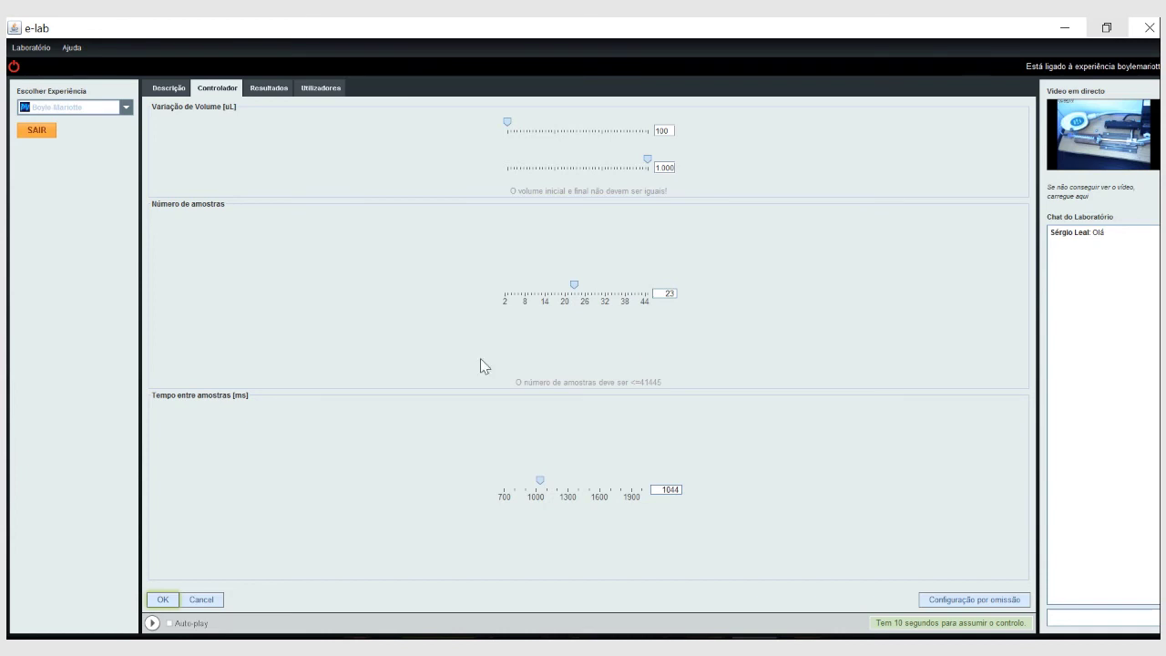
Start the Boyle-Mariotte run and chart its results as Gráfico Pressão Vs Volume.
click(152, 624)
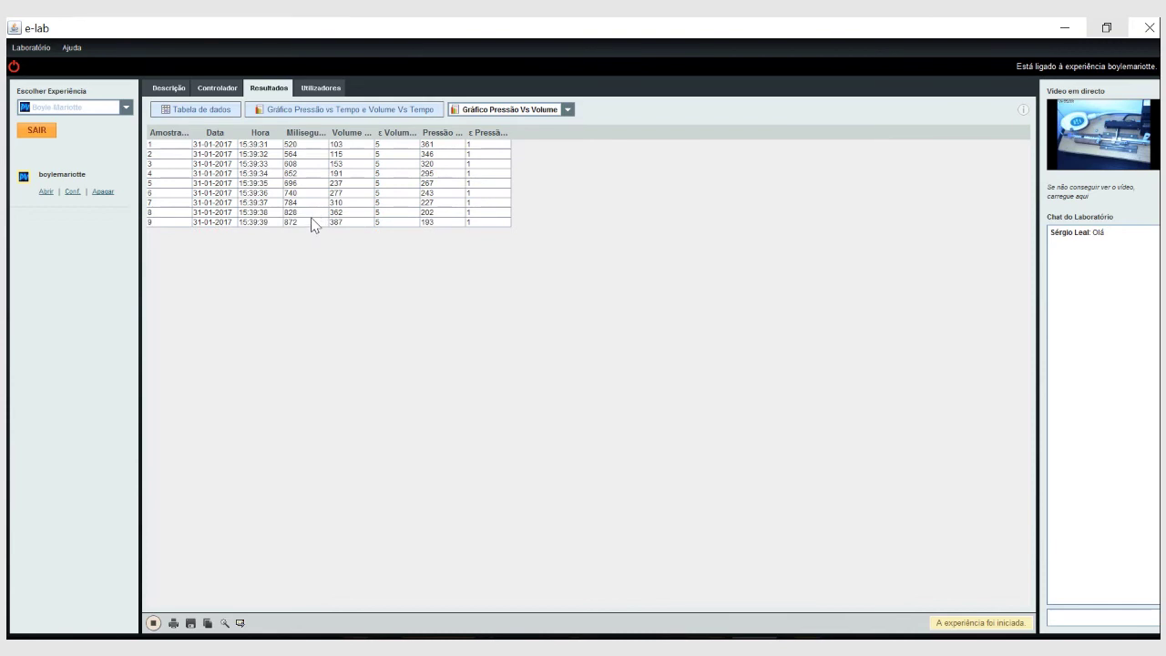
click(349, 111)
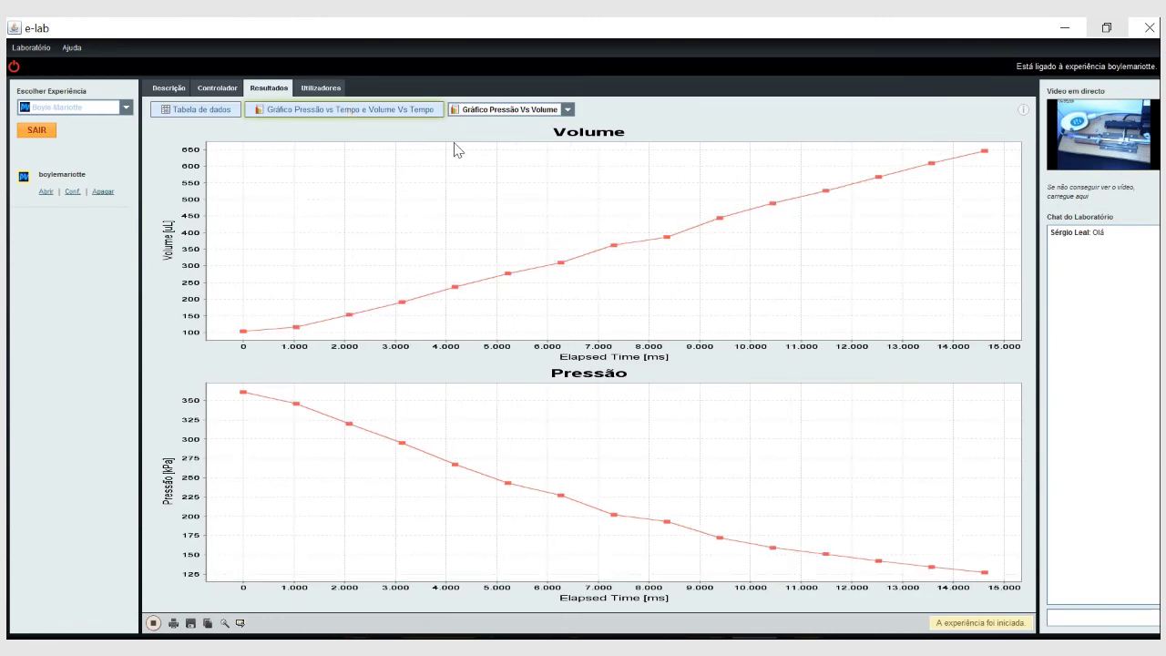
click(486, 110)
click(483, 123)
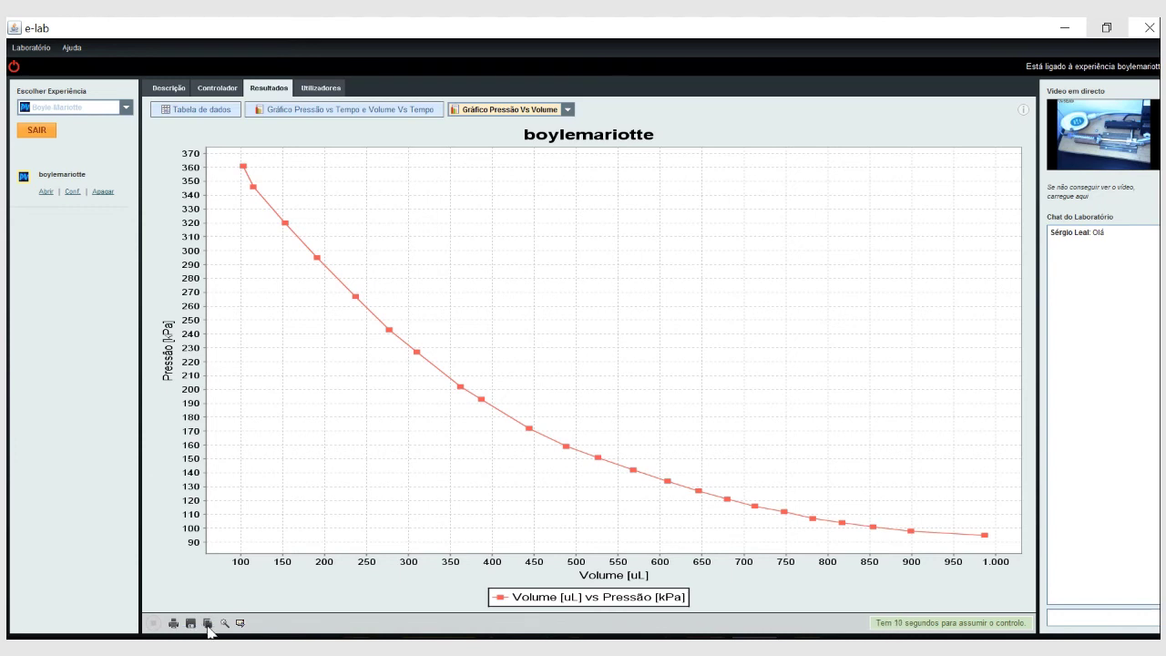
Switch the results to the Tabela de dados view of the 23 samples.
click(190, 109)
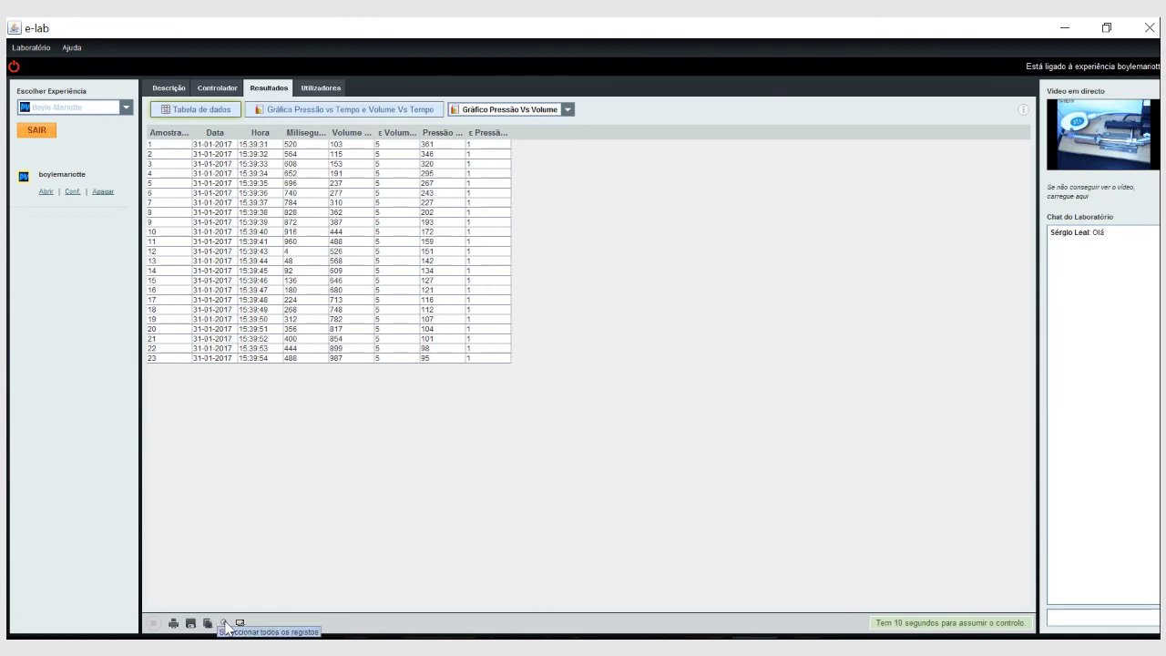
click(224, 623)
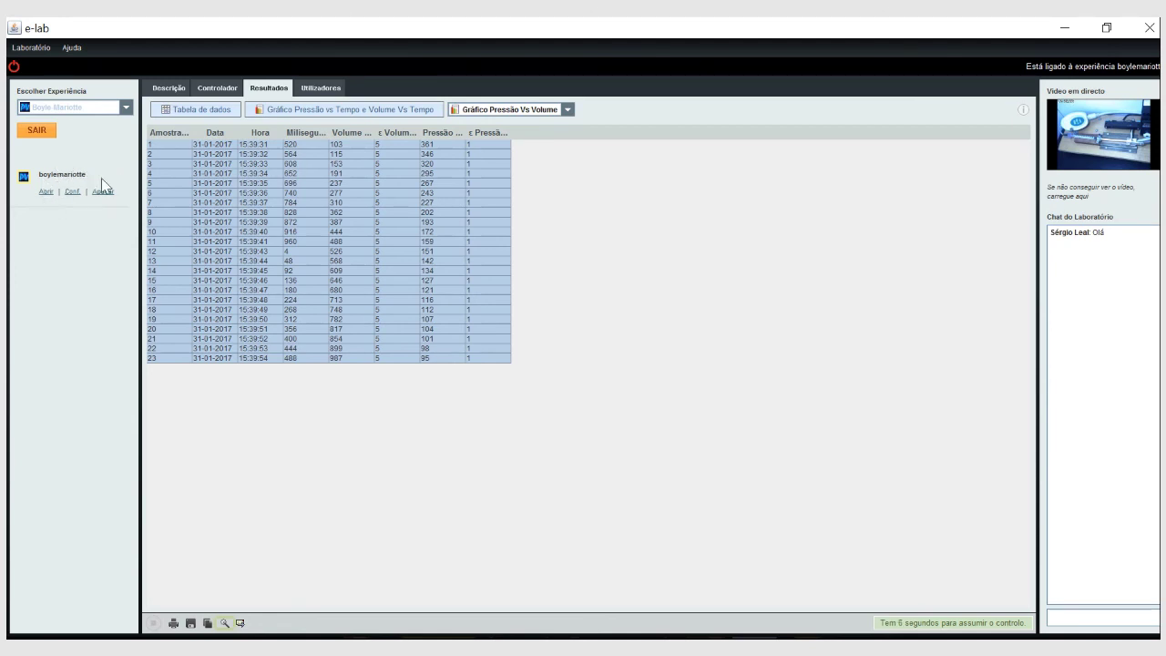
click(46, 190)
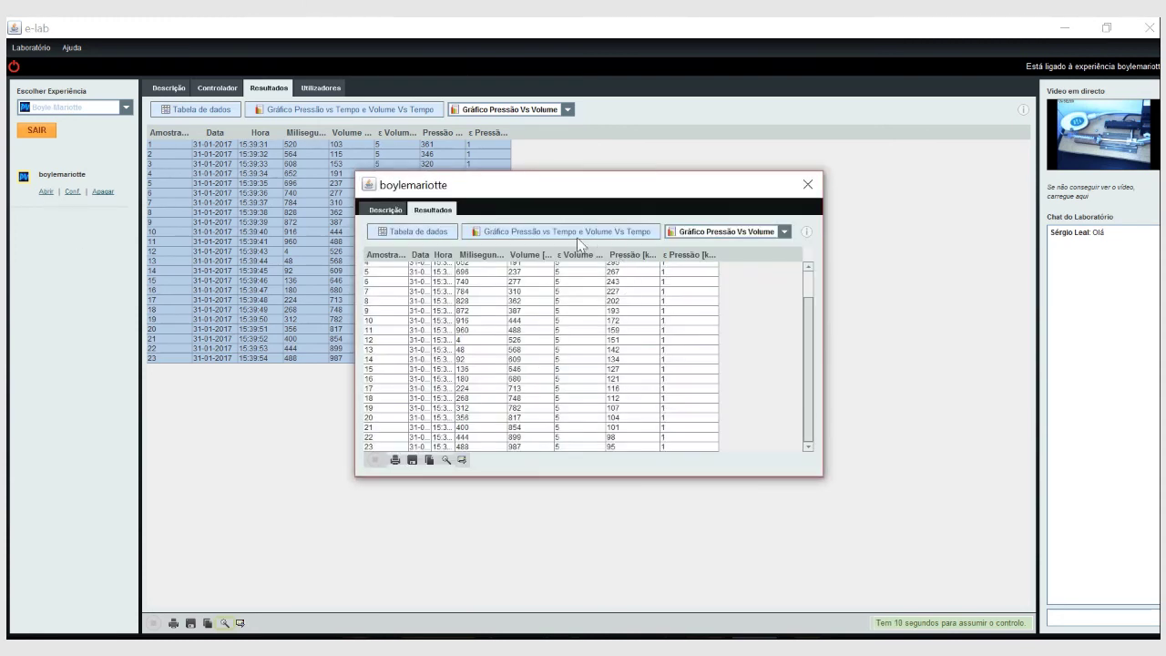
click(569, 230)
click(424, 235)
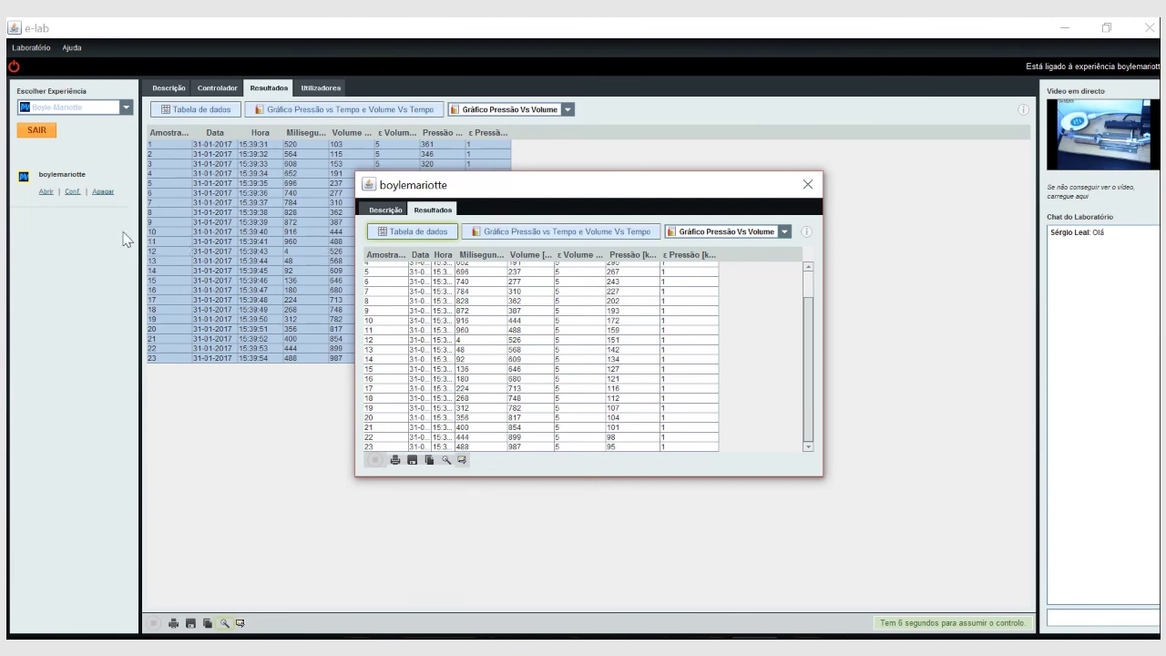
click(55, 363)
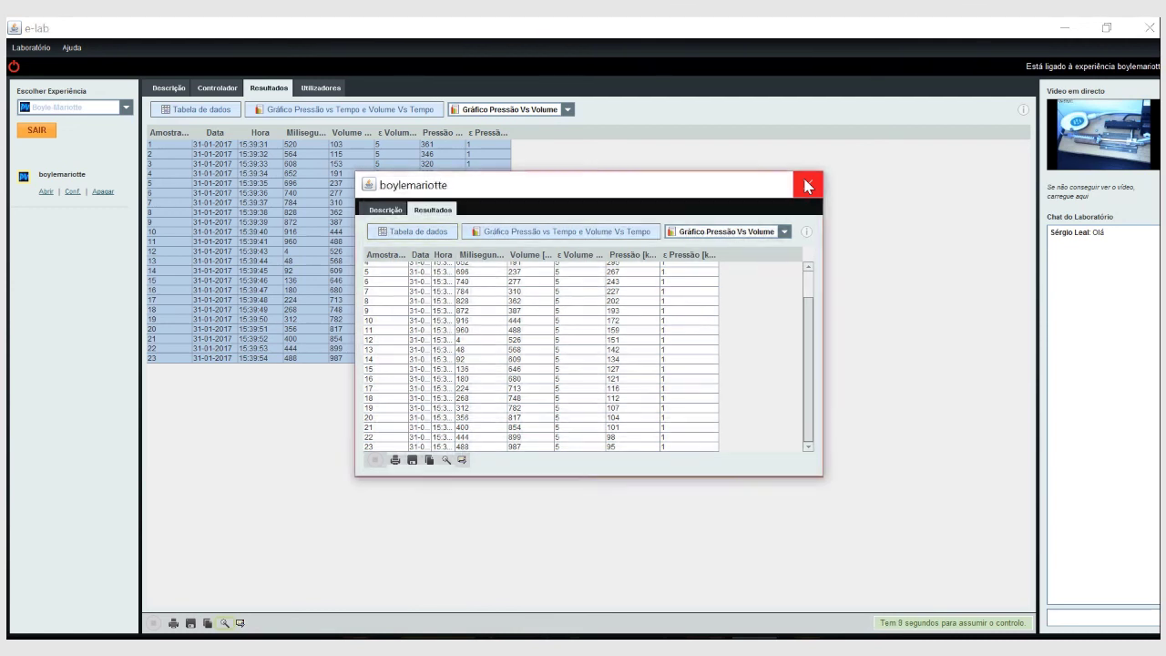
click(807, 186)
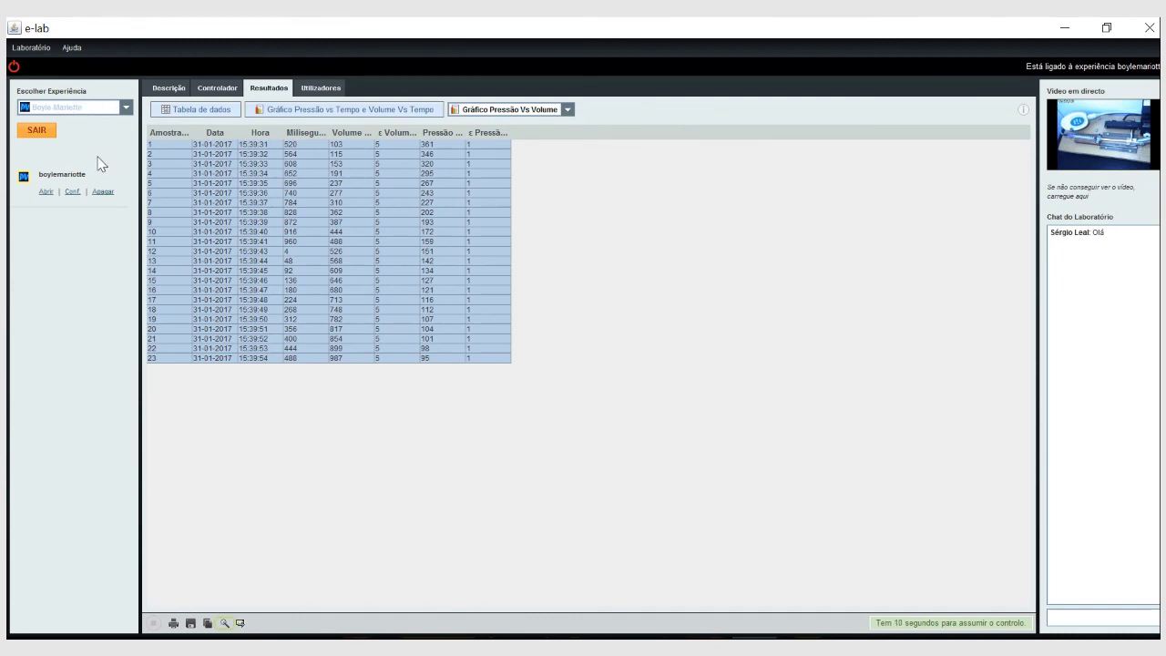
Exit Boyle-Mariotte with SAIR and select the g experiment from the experiment list.
click(42, 137)
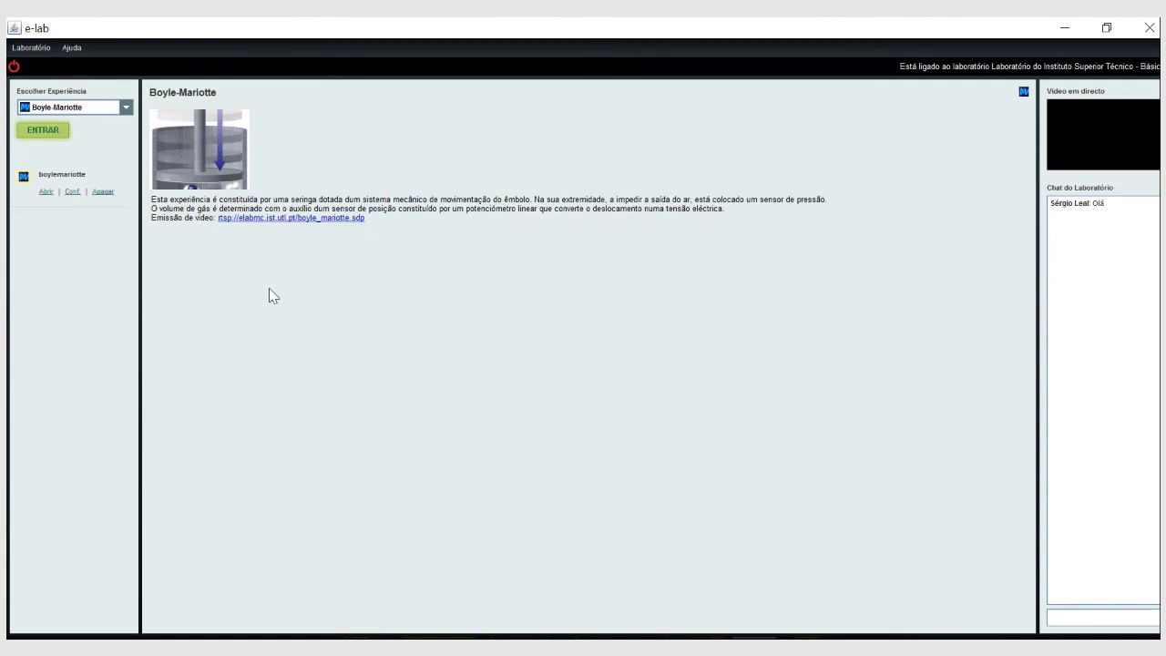
click(126, 107)
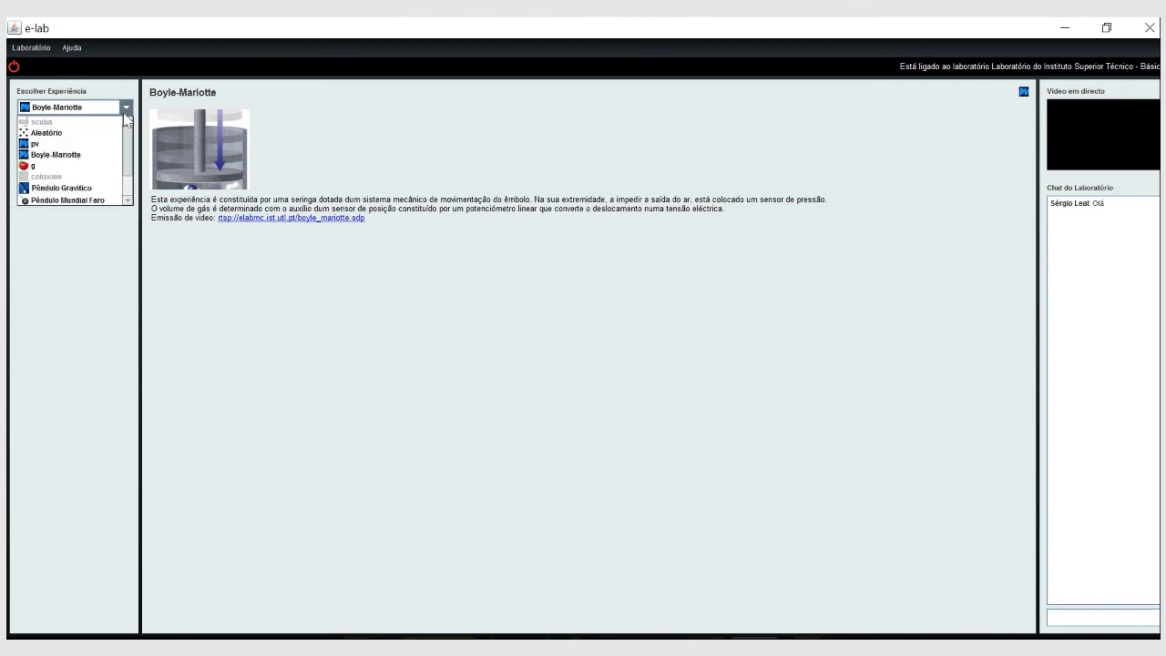
click(59, 172)
Enter g, set launch power 40 and 59 ms between samples, then view users and description.
click(44, 130)
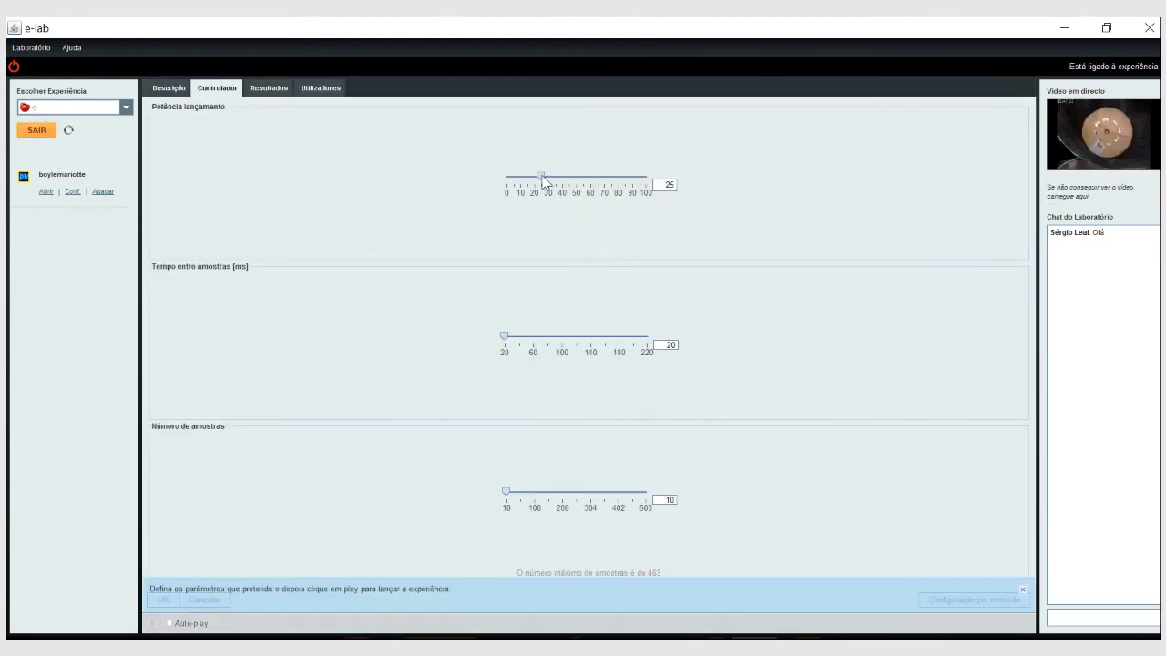
mouse_move(541, 176)
mouse_down()
mouse_move(523, 176)
mouse_move(561, 176)
mouse_up()
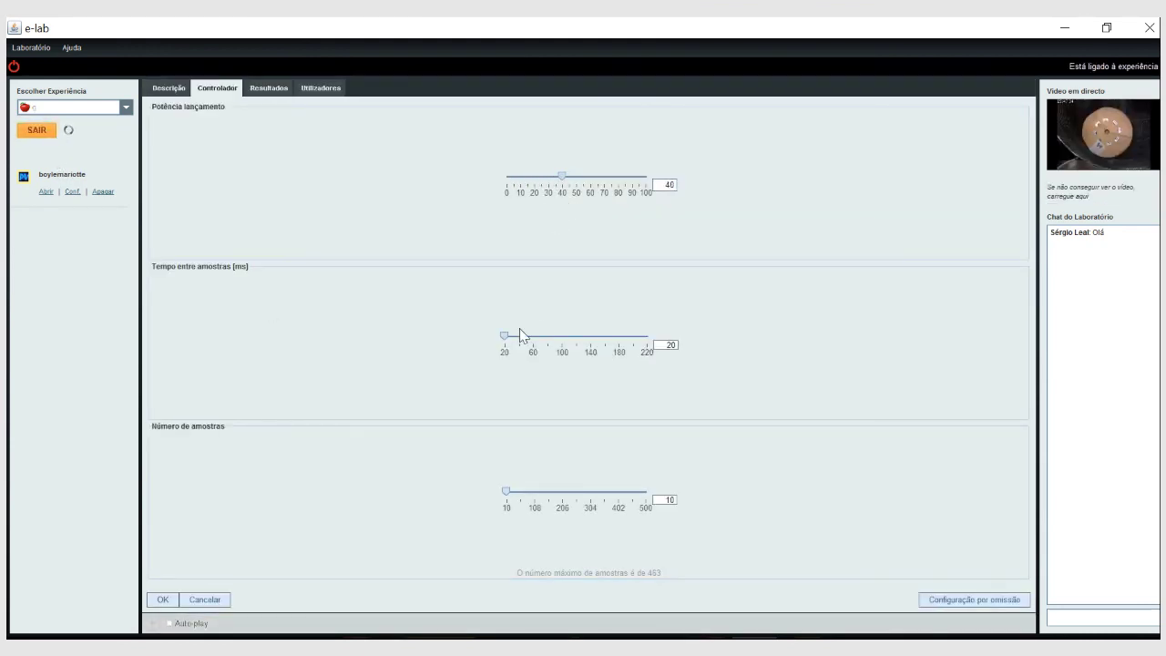
drag(503, 335, 532, 354)
click(321, 95)
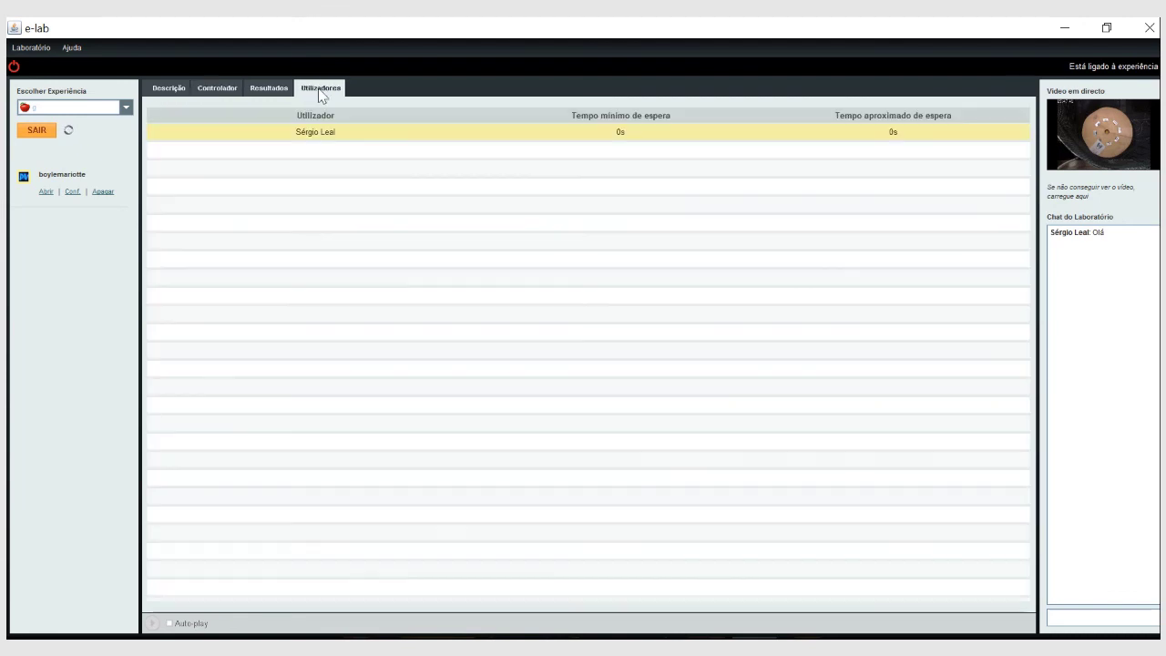
click(181, 91)
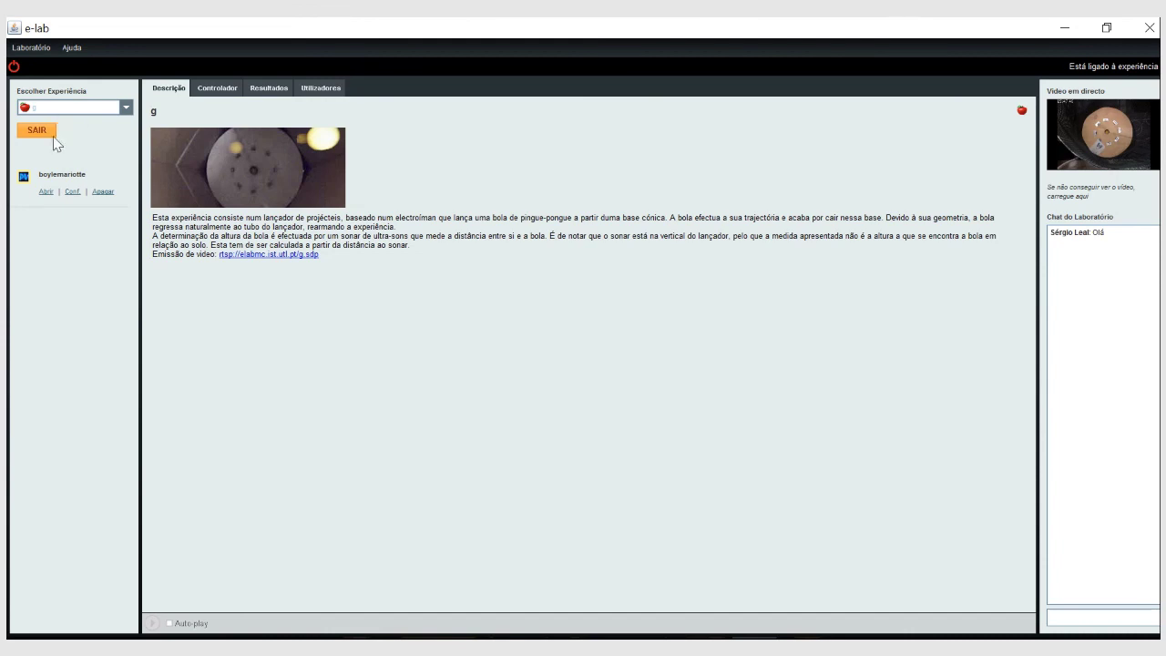
Disconnect and log back in, choosing the Intermédio laboratory.
click(14, 70)
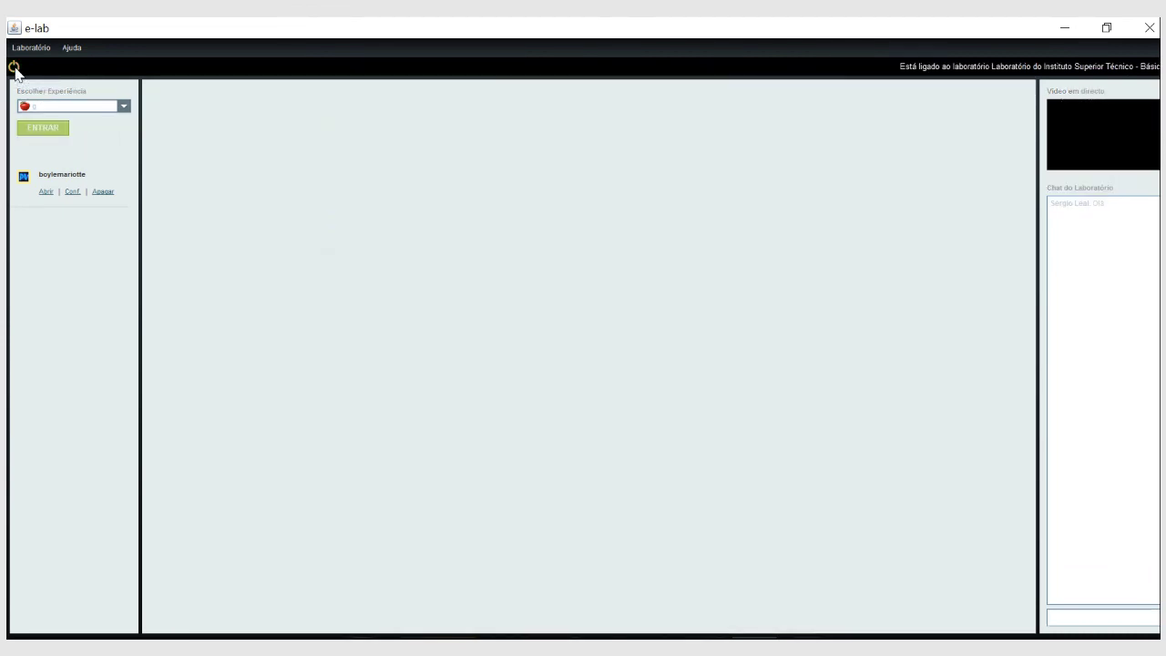
click(15, 69)
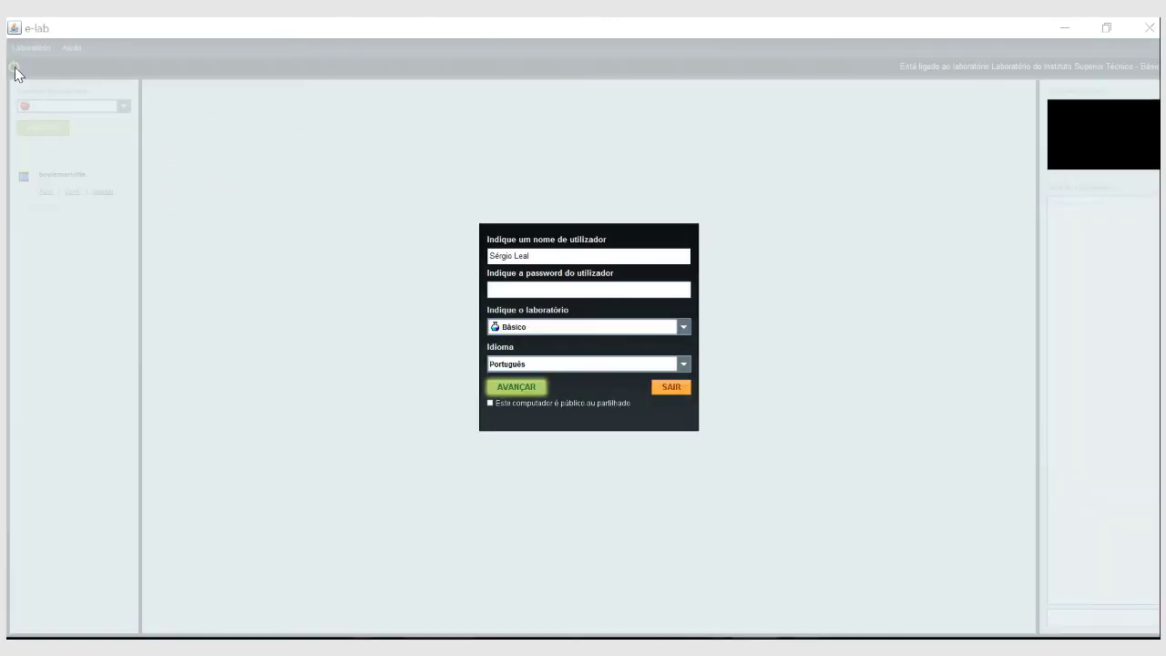
click(530, 331)
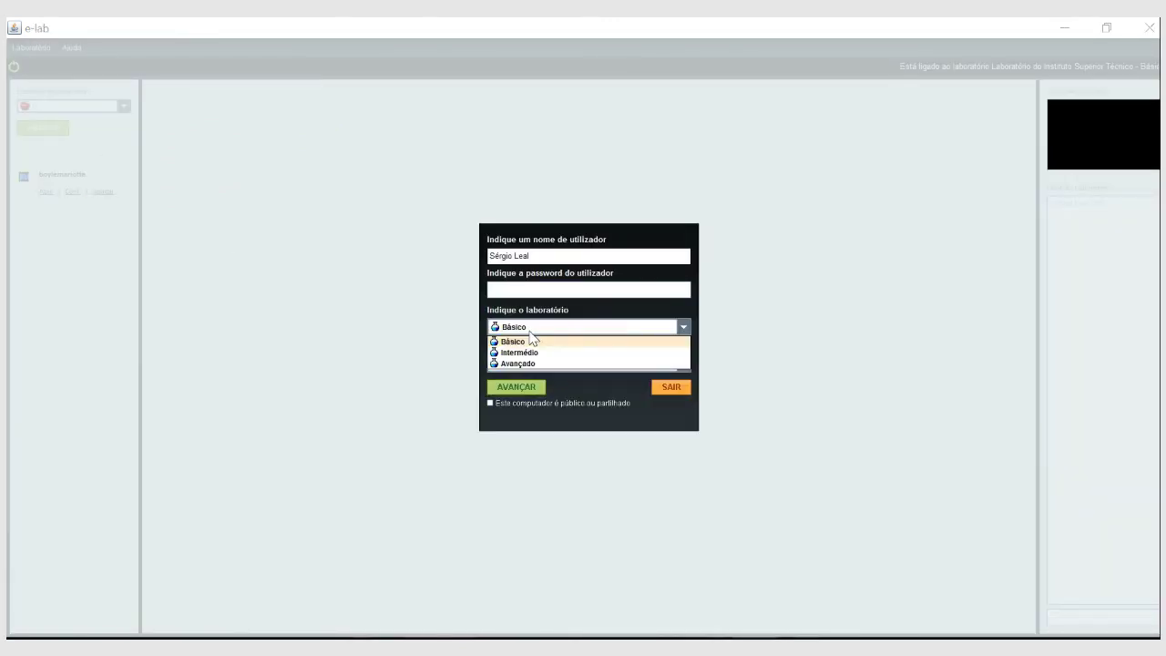
click(543, 353)
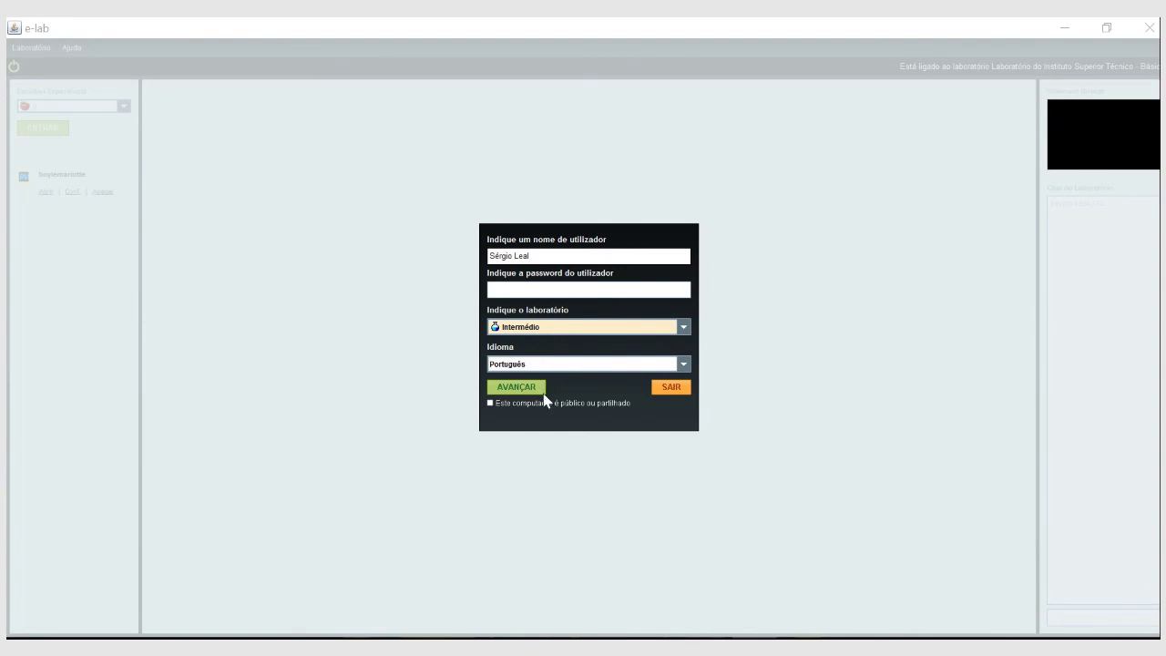
click(532, 388)
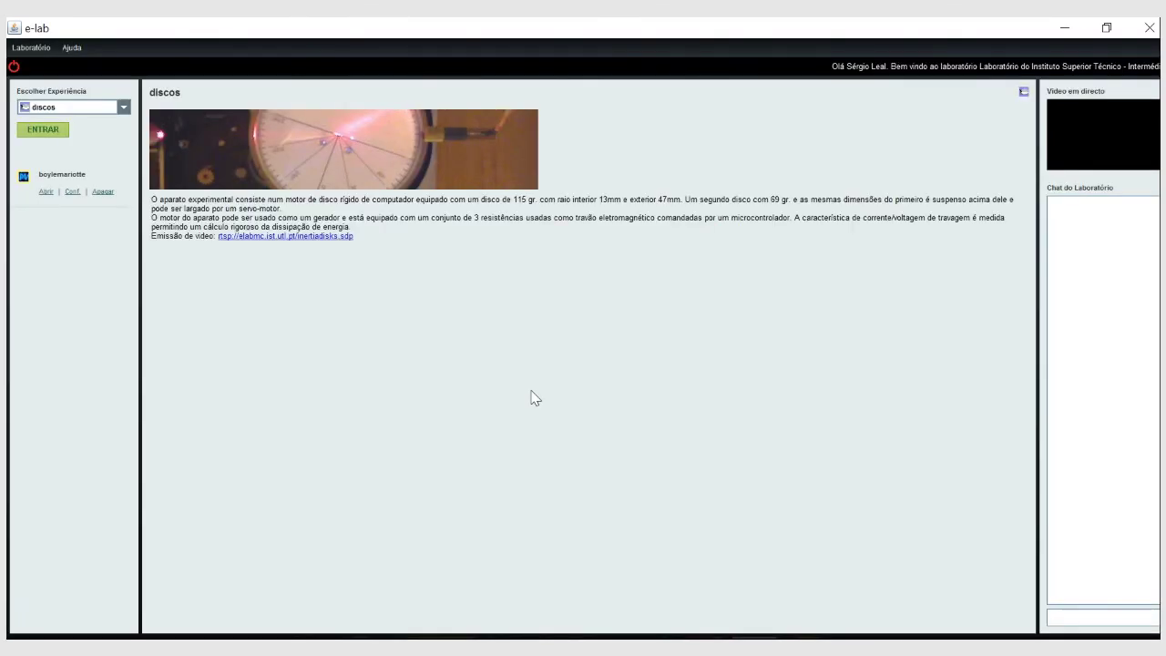
Select optica from the Escolher Experiência list and enter it.
click(123, 108)
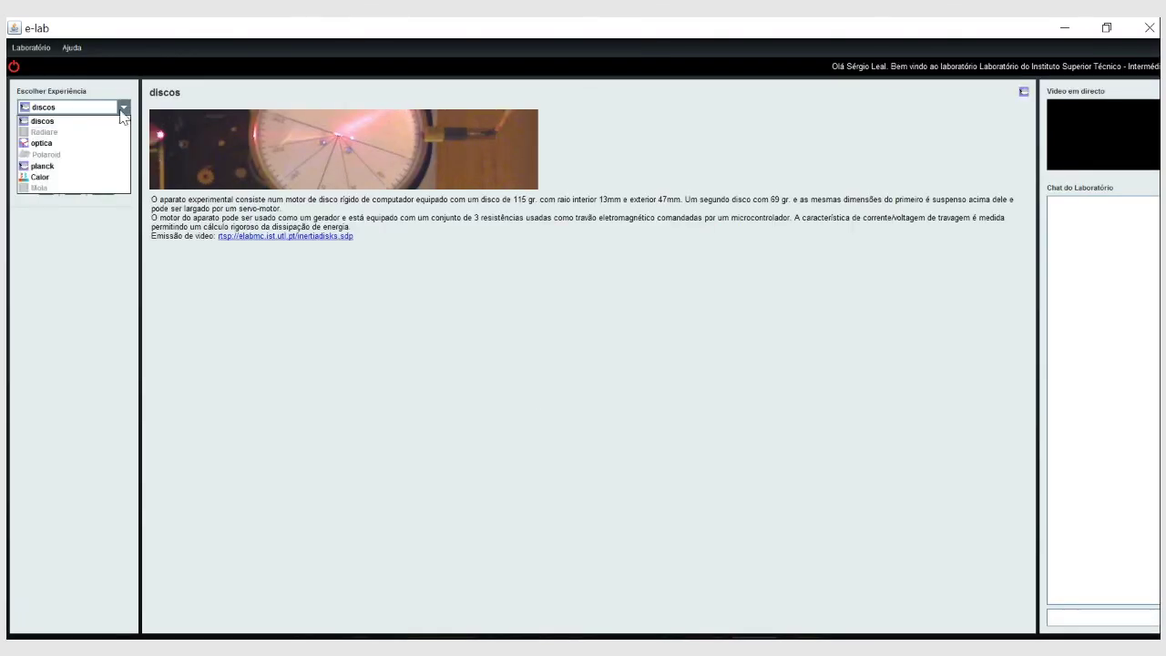
click(53, 142)
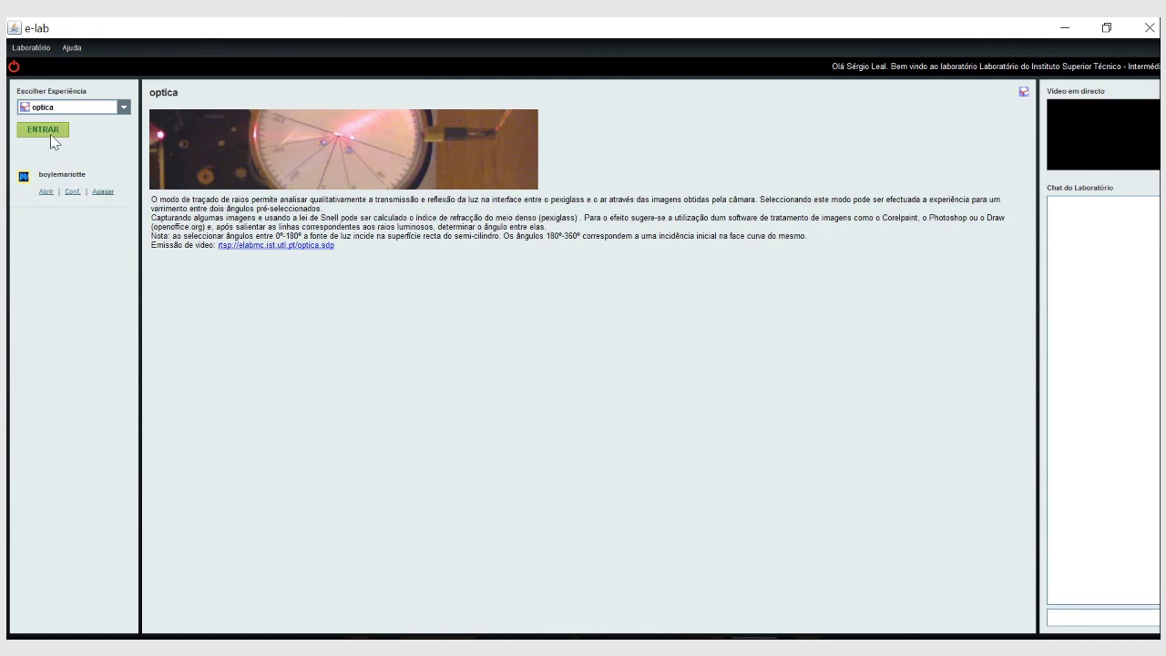
click(49, 133)
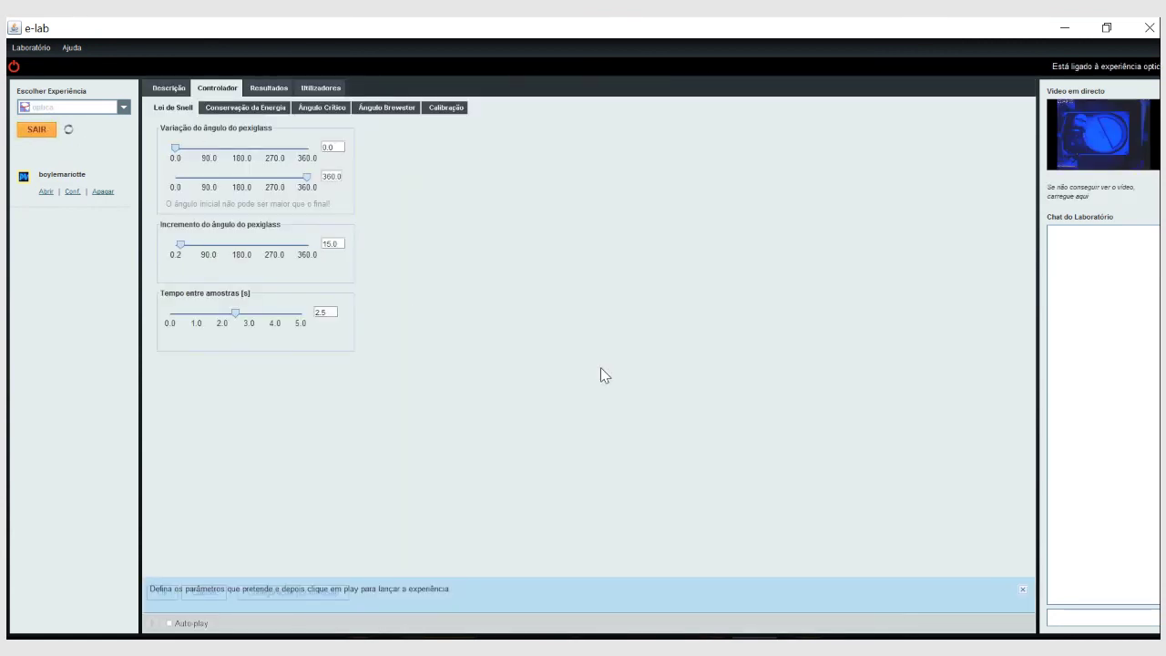